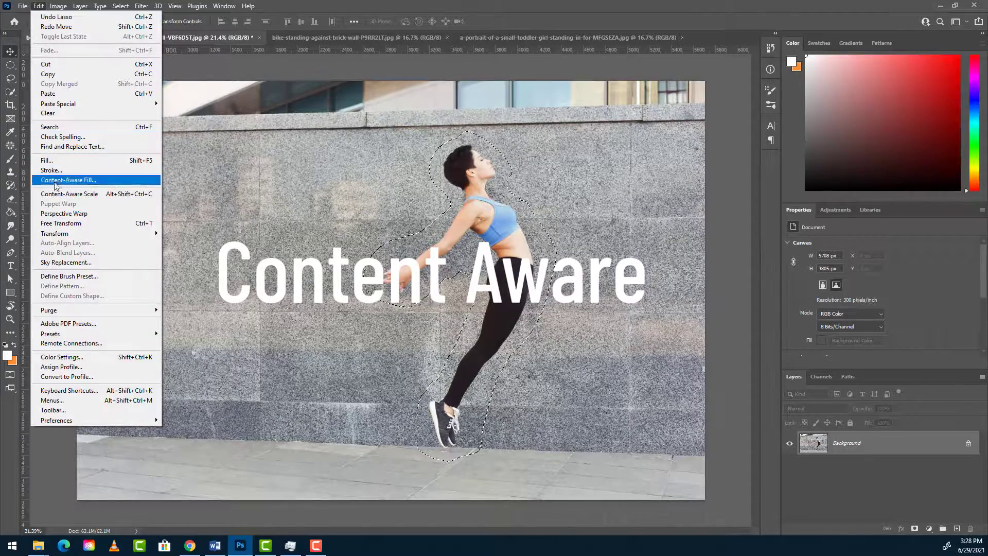
left_click(55, 182)
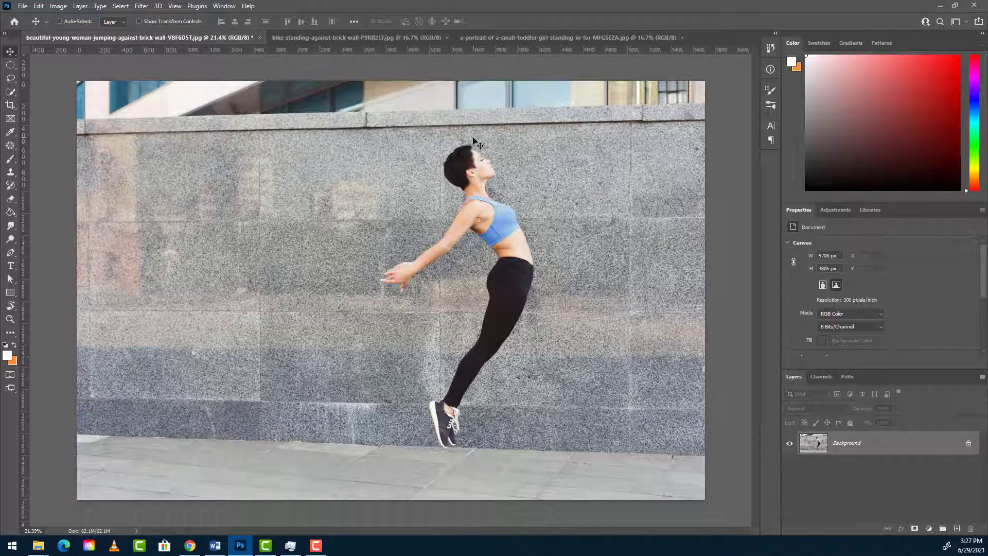
Draw a loose freehand Lasso selection around the jumping woman, leaving a margin of wall around her
left_click(11, 79)
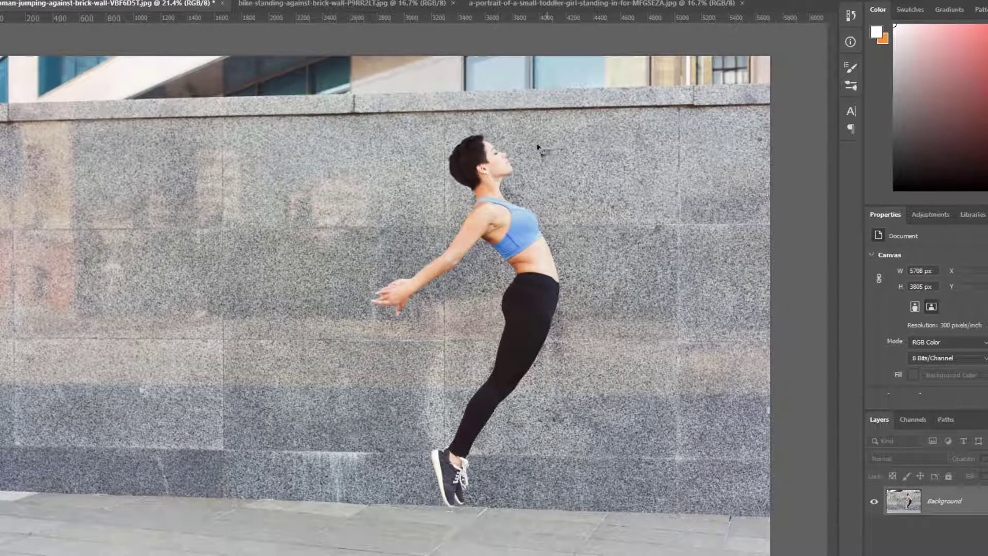
mouse_move(480, 129)
left_mouse_down()
mouse_move(444, 145)
mouse_move(430, 165)
mouse_move(451, 209)
mouse_move(377, 250)
mouse_move(363, 283)
mouse_move(400, 307)
mouse_move(462, 272)
mouse_move(474, 302)
mouse_move(418, 403)
mouse_move(417, 443)
mouse_move(438, 461)
mouse_move(482, 448)
mouse_move(502, 371)
mouse_move(547, 296)
mouse_move(555, 248)
mouse_move(507, 188)
mouse_move(503, 158)
mouse_move(461, 135)
left_mouse_up()
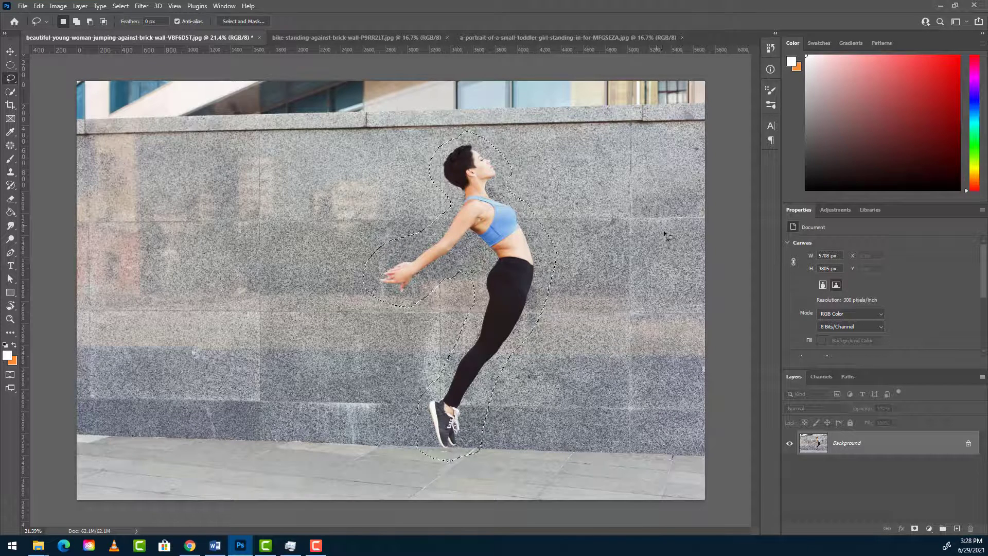
Try moving the selected woman across the wall toward its left part, and undo the move
left_click(10, 52)
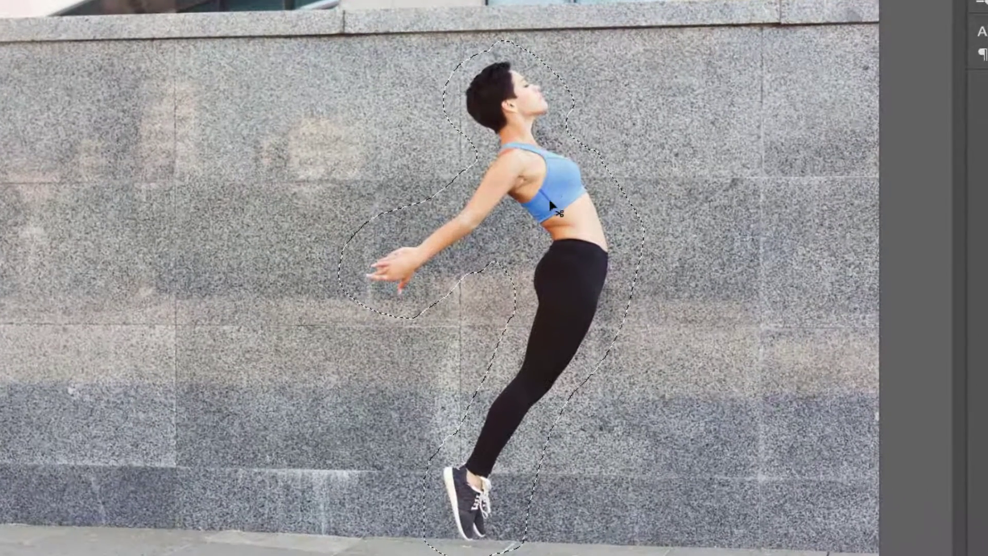
left_click_drag(555, 182, 228, 222)
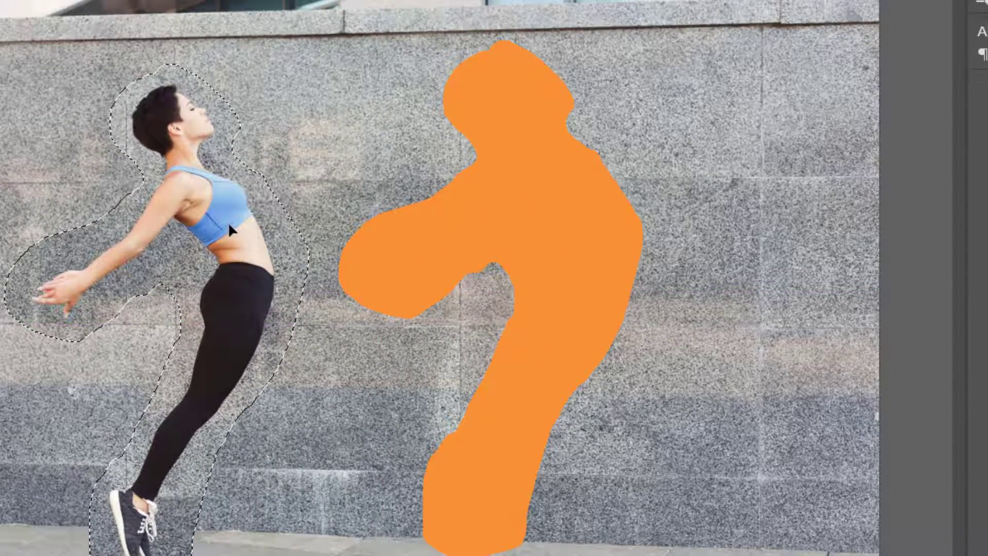
key("Delete")
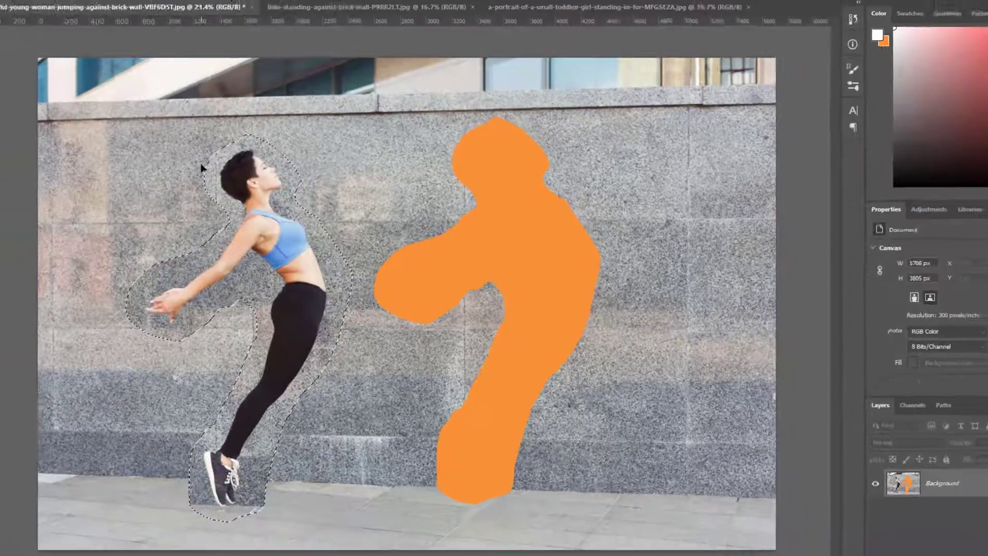
key("q")
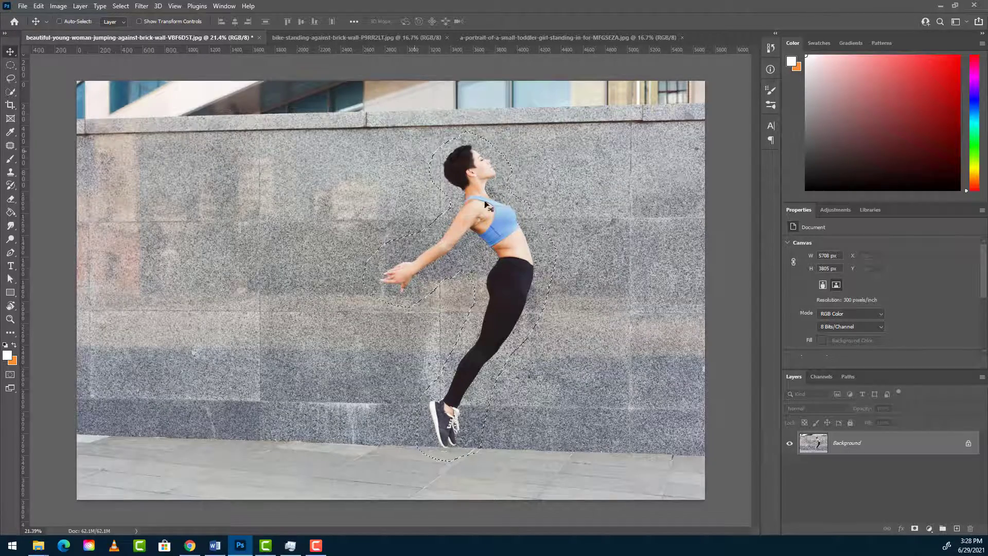
Start Content-Aware Fill on the selected woman and inspect the filled area in the preview at 17% zoom
left_click(39, 7)
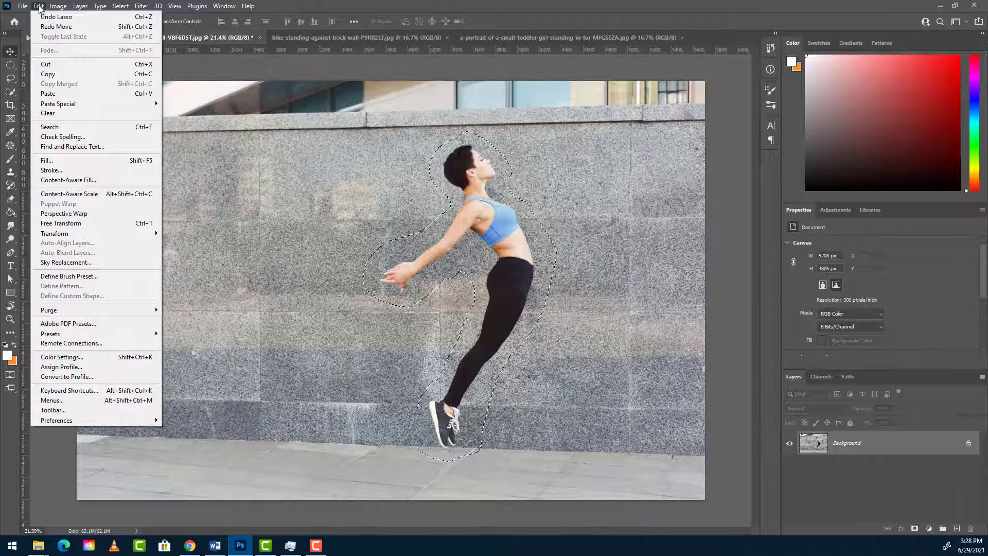
left_click(56, 183)
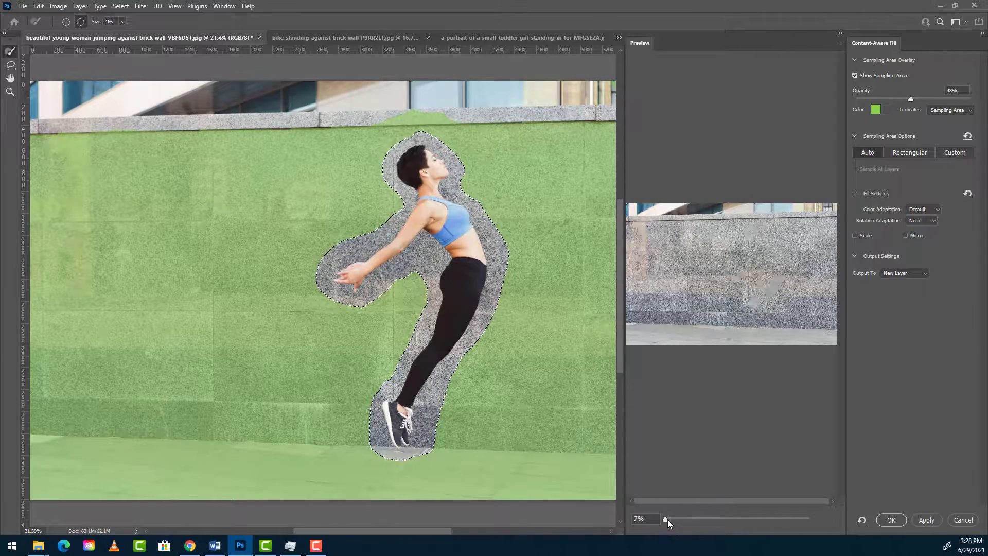
left_click_drag(666, 520, 669, 519)
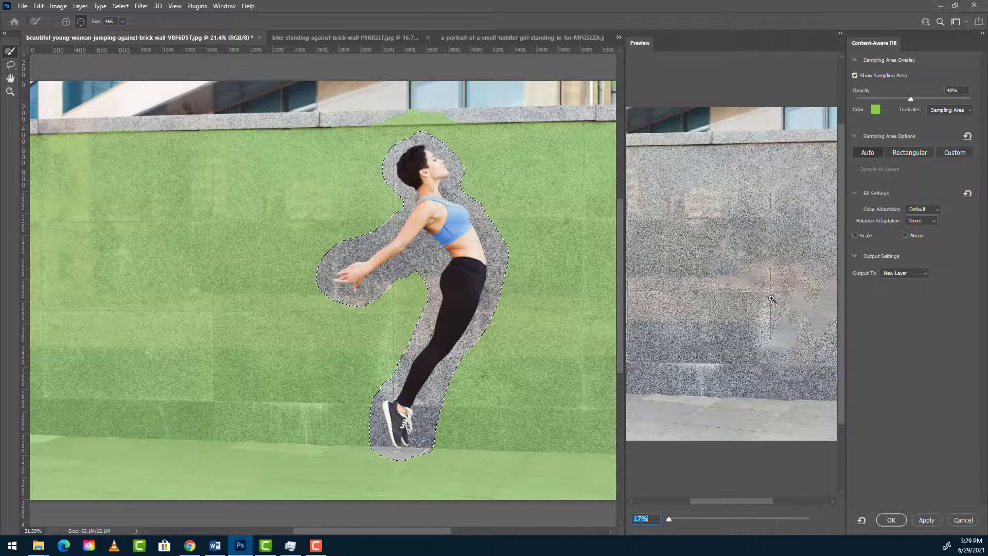
left_click_drag(783, 283, 710, 311)
left_click_drag(746, 354, 771, 330)
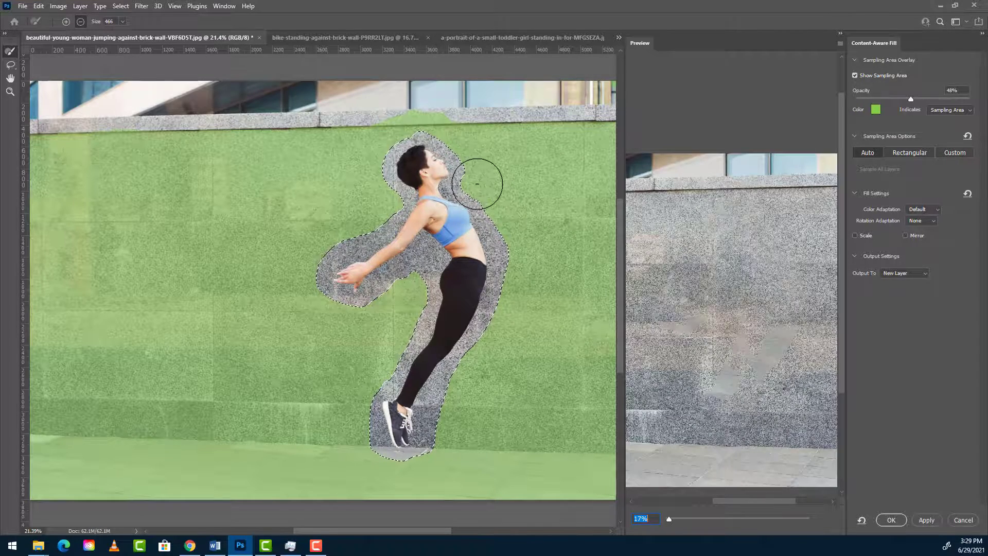
Brush the wall strip to the right of the woman out of the sampling area with the 466 px subtracting Sampling Brush
left_click_drag(477, 183, 506, 220)
left_click_drag(512, 266, 501, 312)
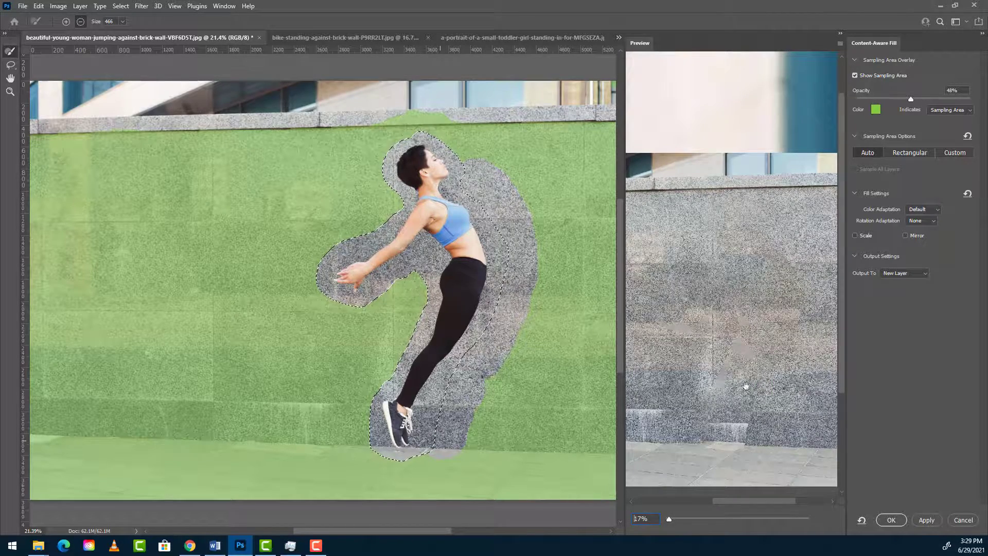
left_click_drag(465, 403, 454, 449)
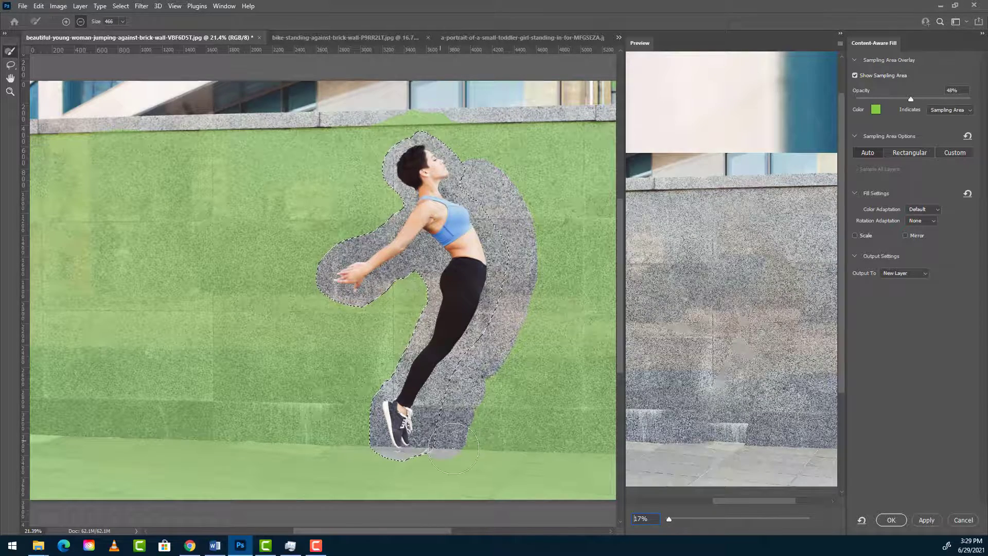
key("alt")
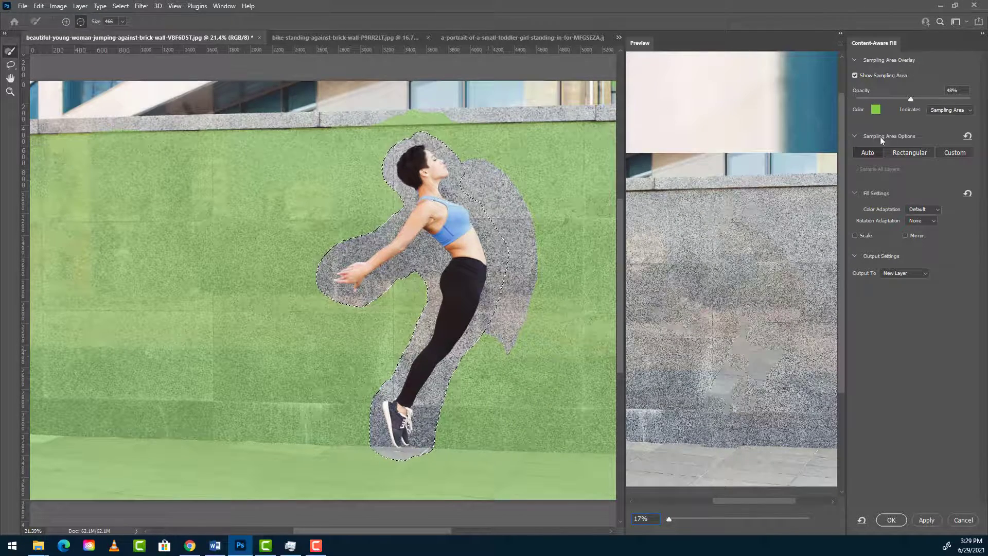
Apply the content-aware fill to a new layer and deselect the filled area
left_click(927, 520)
left_click(892, 519)
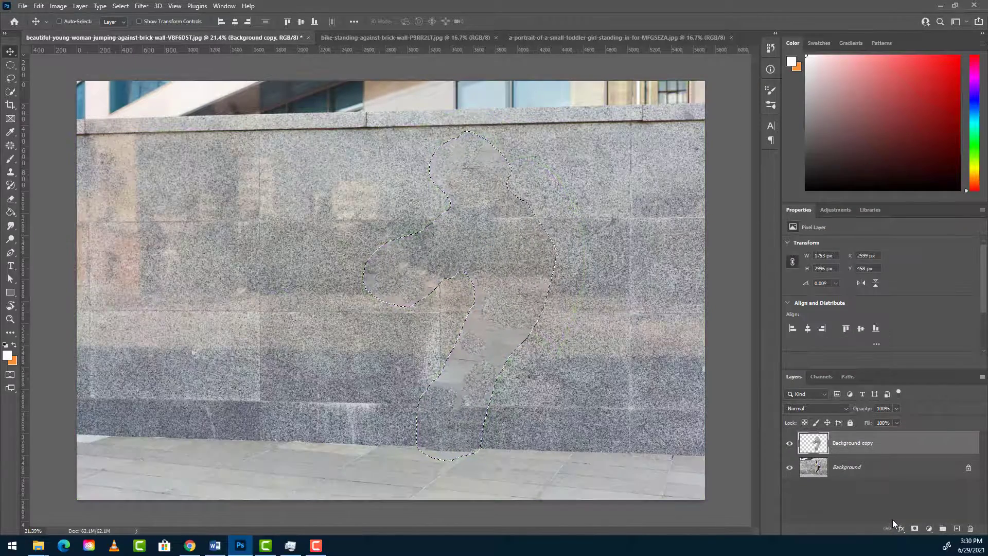
key("ctrl+d")
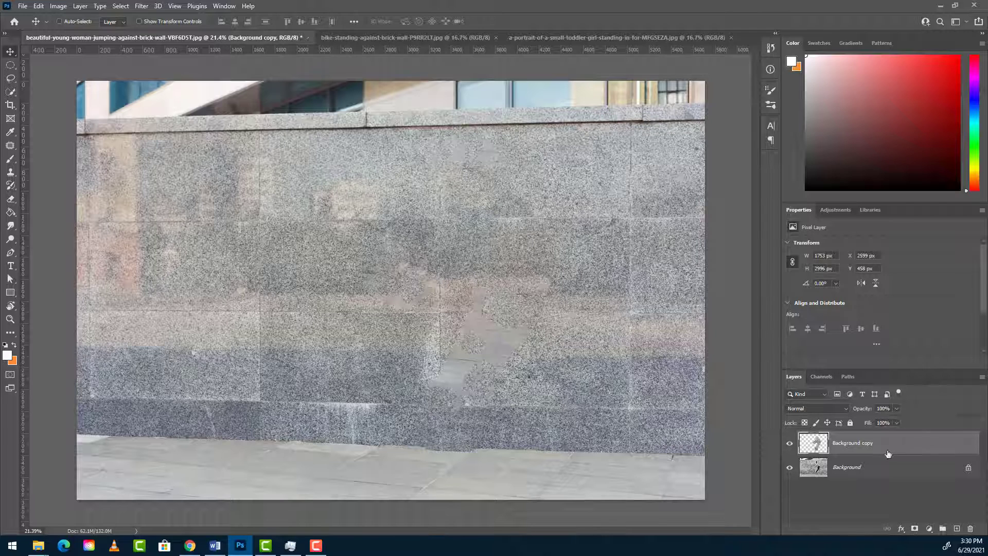
Toggle the Background copy layer's visibility repeatedly to compare the wall before and after the fill
left_click(789, 444)
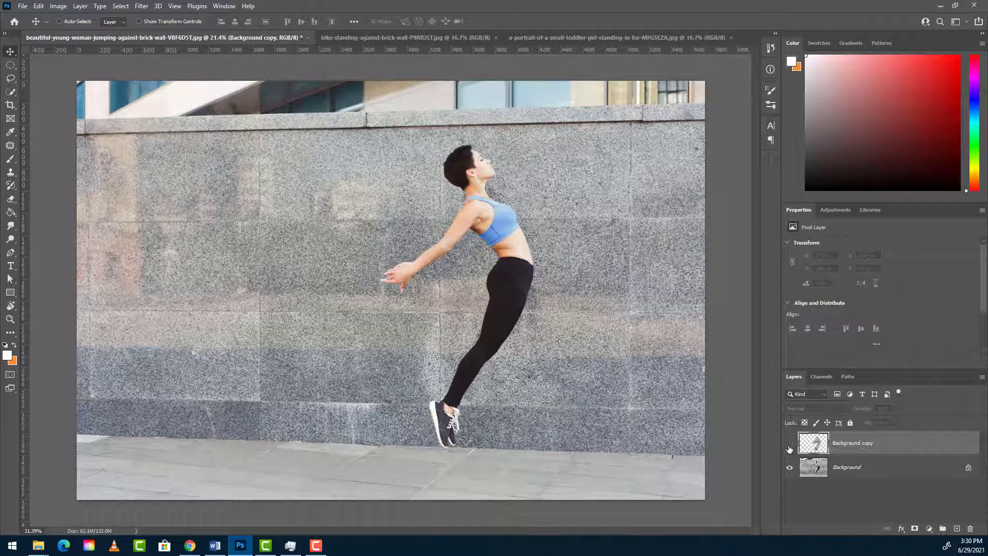
left_click(790, 445)
left_click(790, 445)
left_click(790, 446)
left_click(790, 446)
left_click(790, 449)
left_click(790, 449)
left_click(790, 444)
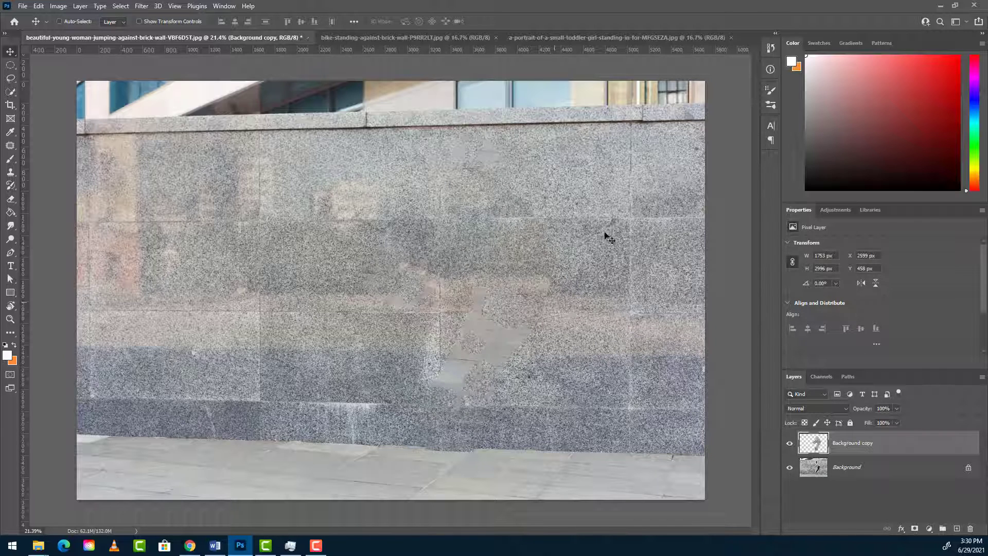
left_click(792, 447)
left_click(790, 445)
Duplicate the Background layer and hide the original Background and the Background copy layers
left_click(875, 467)
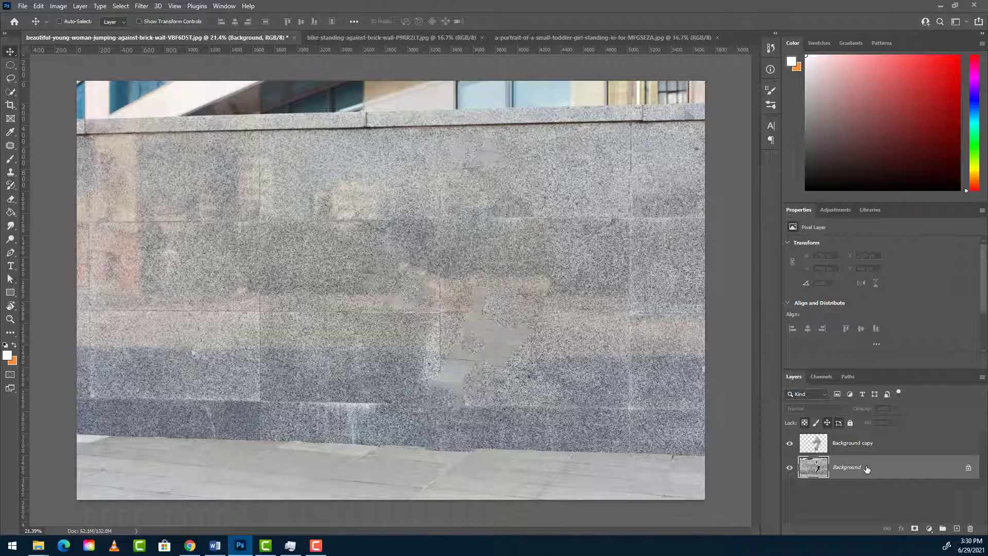
key("ctrl+j")
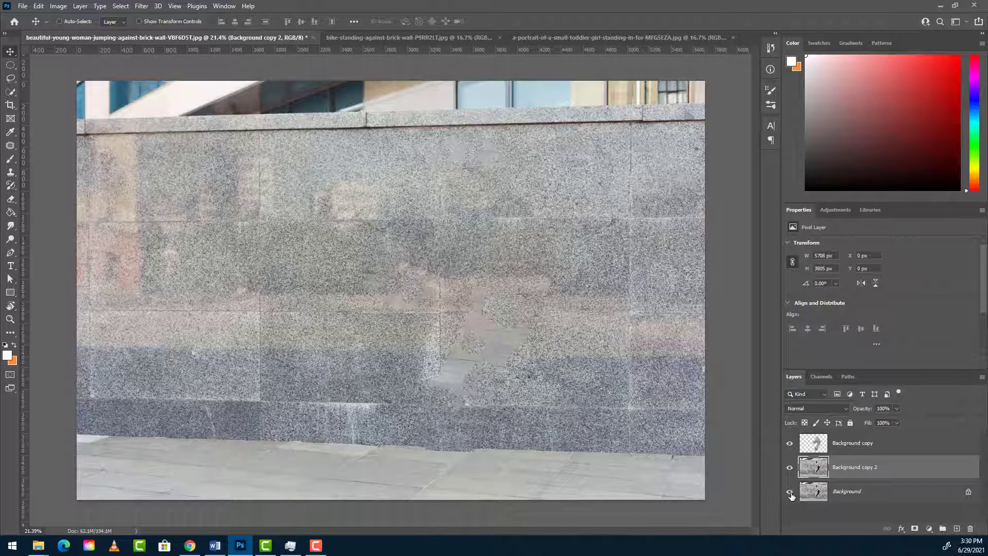
left_click(790, 443)
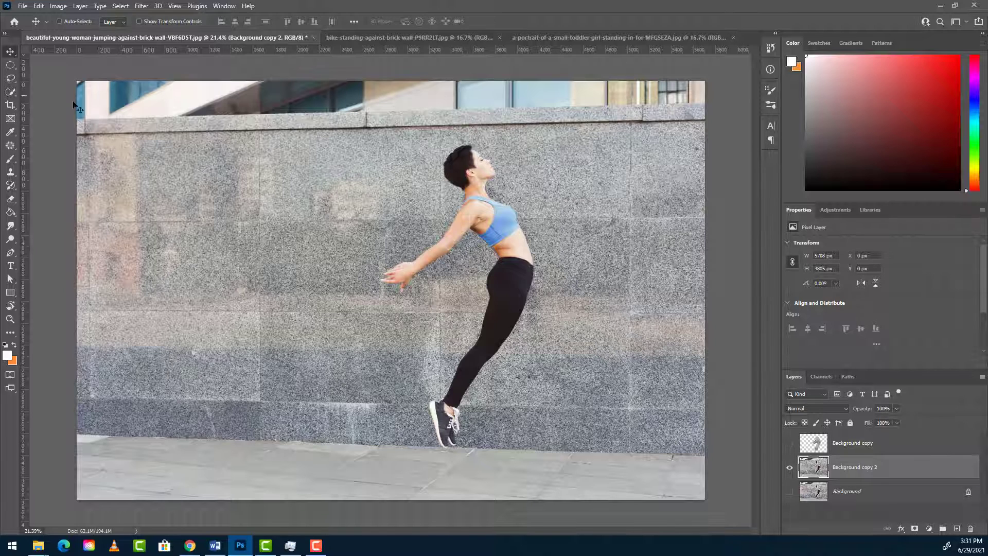
Draw a freehand Lasso selection around the woman on the Background copy 2 layer
left_click(11, 78)
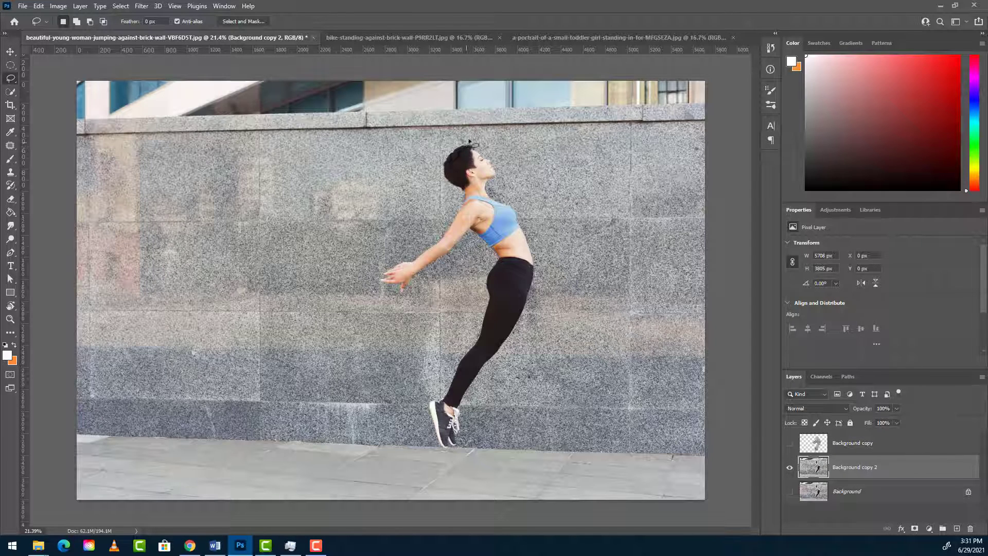
mouse_move(465, 138)
left_mouse_down()
mouse_move(437, 167)
mouse_move(450, 195)
mouse_move(445, 210)
mouse_move(418, 241)
left_mouse_up()
mouse_move(395, 304)
left_mouse_down()
mouse_move(425, 298)
mouse_move(468, 255)
mouse_move(477, 265)
mouse_move(462, 344)
mouse_move(418, 410)
mouse_move(431, 453)
mouse_move(460, 463)
mouse_move(482, 445)
mouse_move(481, 400)
mouse_move(552, 296)
mouse_move(527, 199)
mouse_move(508, 191)
mouse_move(507, 166)
mouse_move(461, 137)
left_mouse_up()
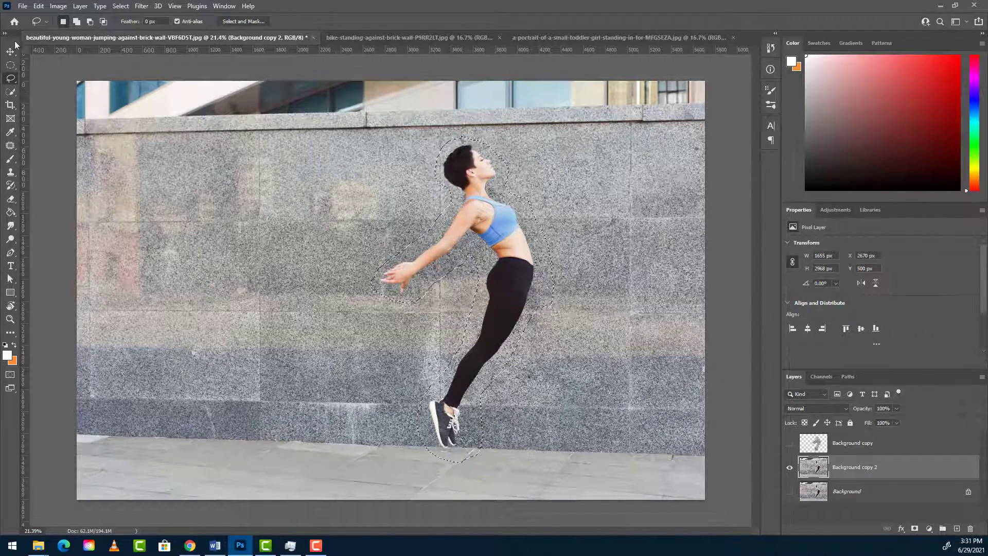
Fill the selected woman with Content-Aware contents in Normal mode at 100% opacity, and deselect
left_click(38, 8)
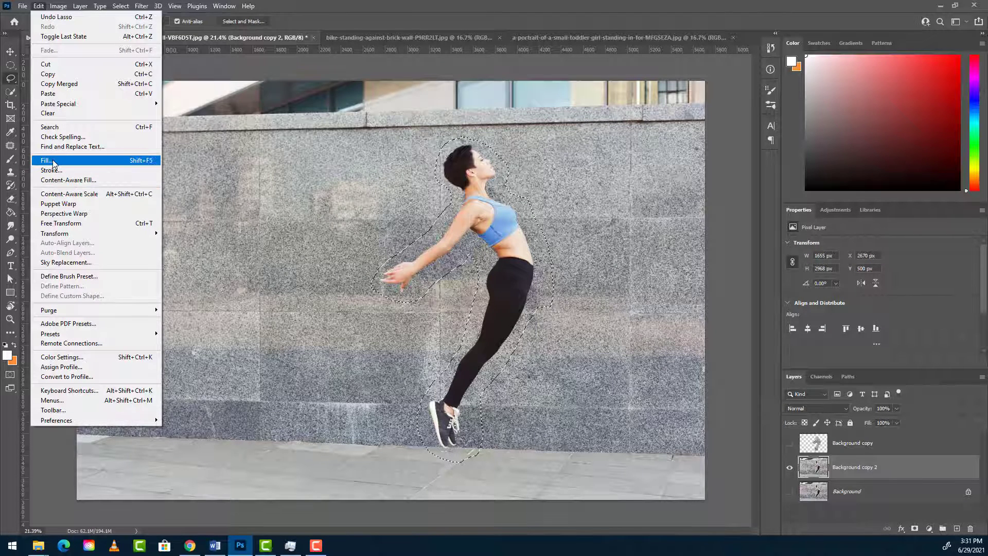
left_click(53, 161)
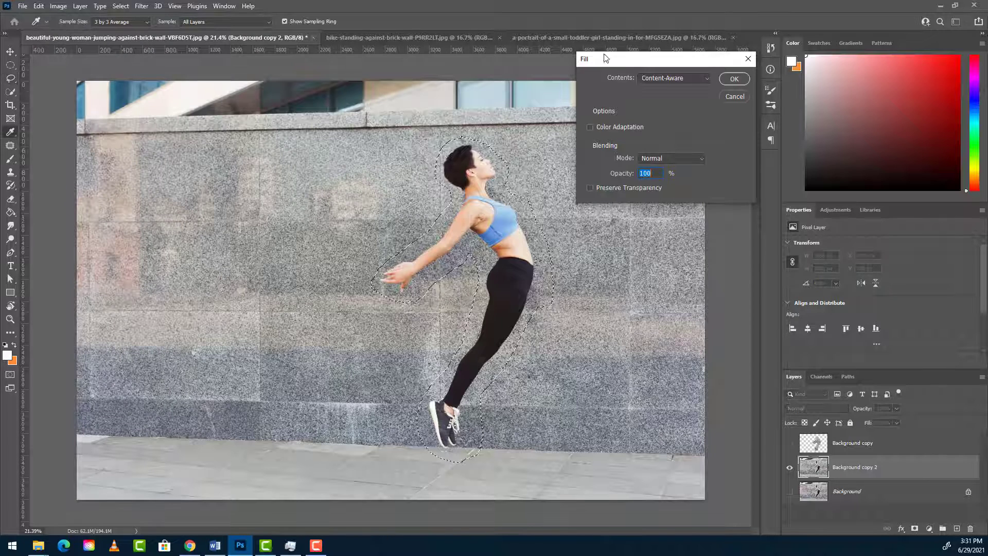
left_click(668, 80)
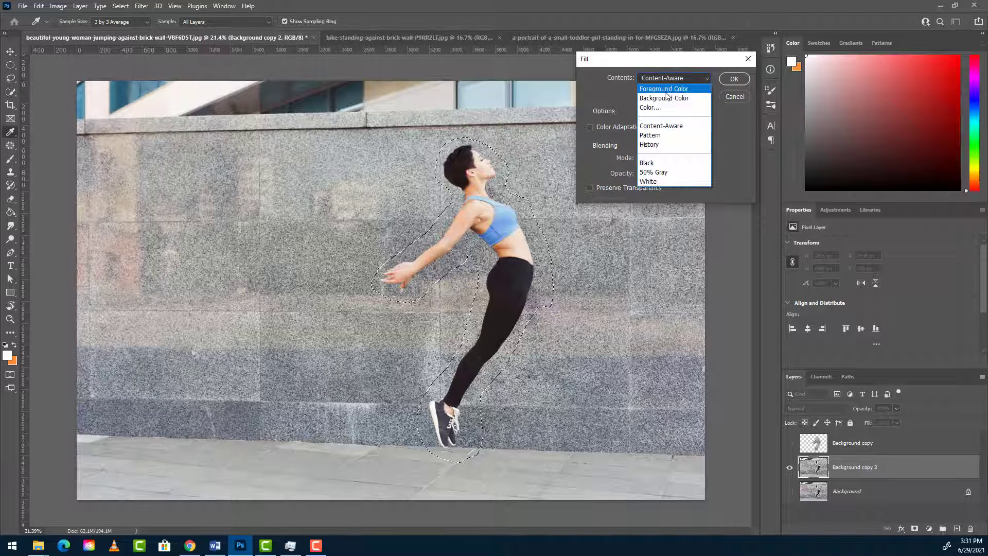
left_click(665, 125)
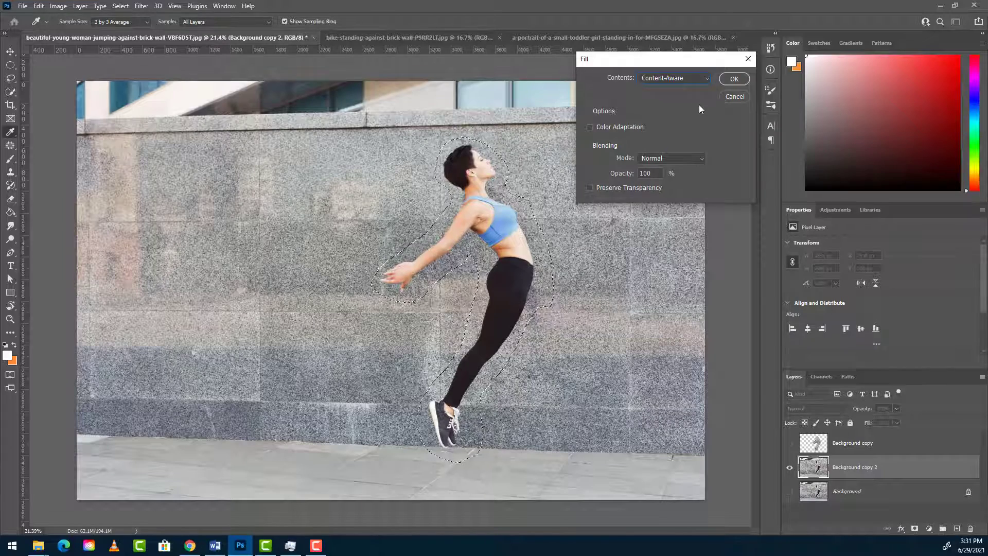
left_click(735, 79)
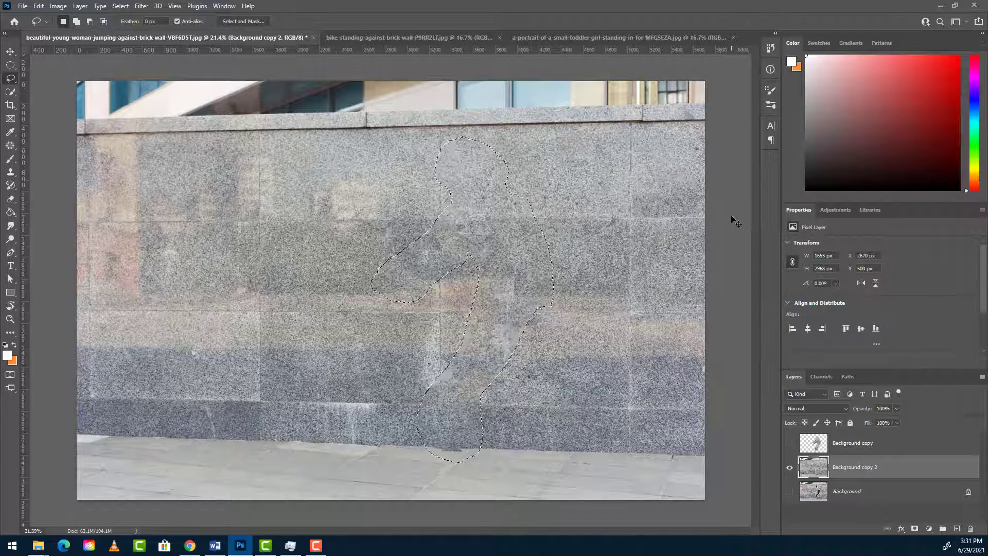
key("ctrl+d")
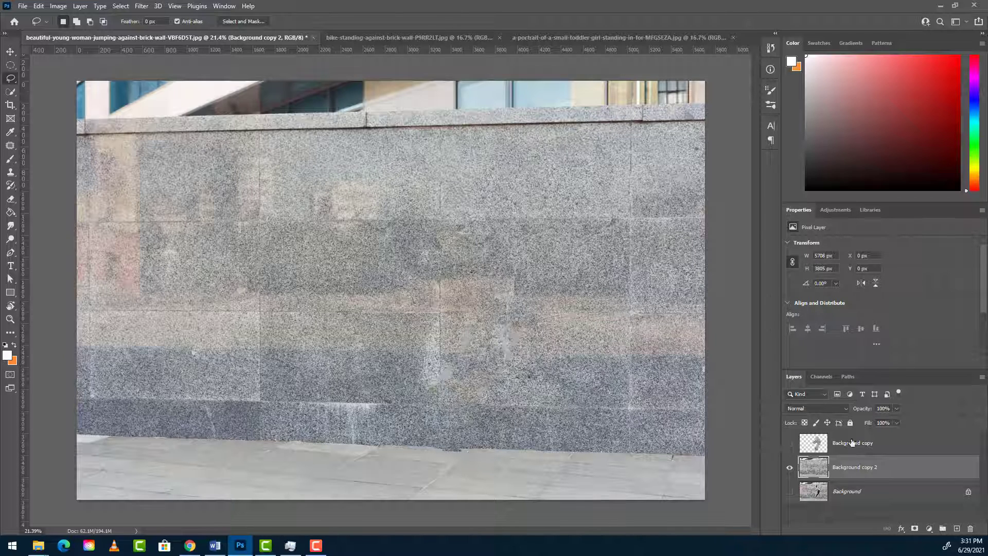
Move the Background copy layer beneath Background copy 2, keep the lower two layers hidden, and select Background copy 2
left_click(869, 446)
left_click_drag(864, 446, 877, 481)
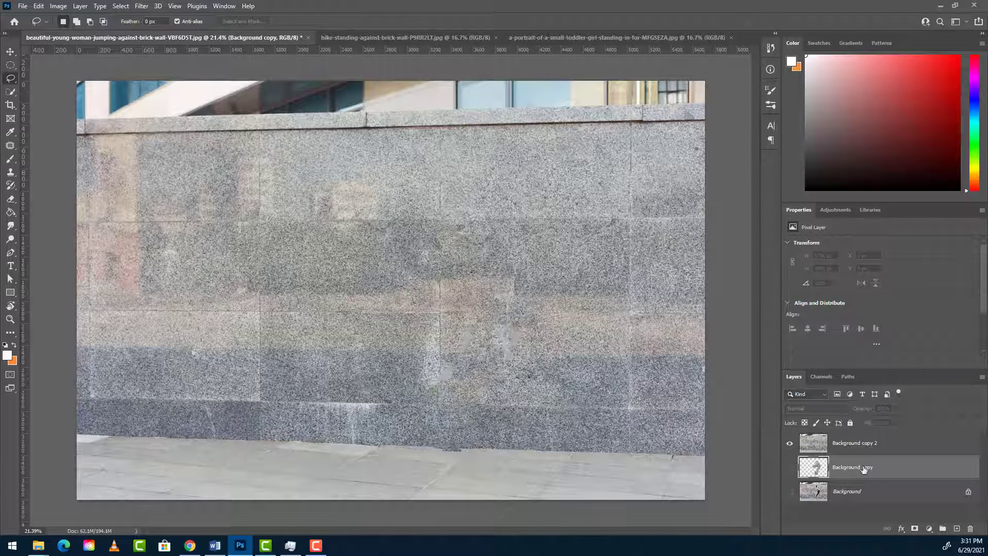
left_click(789, 467)
left_click(790, 467)
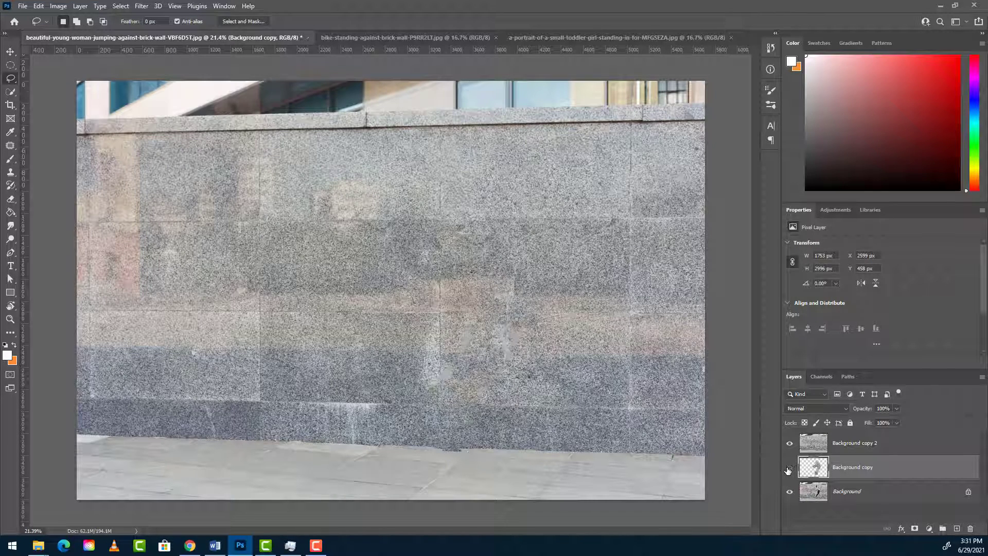
left_click(789, 491)
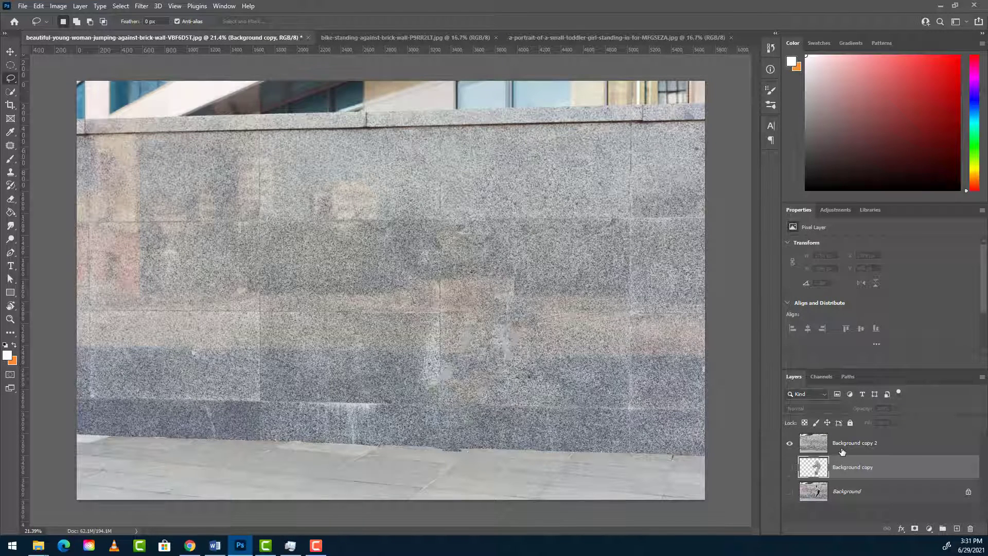
left_click(842, 449)
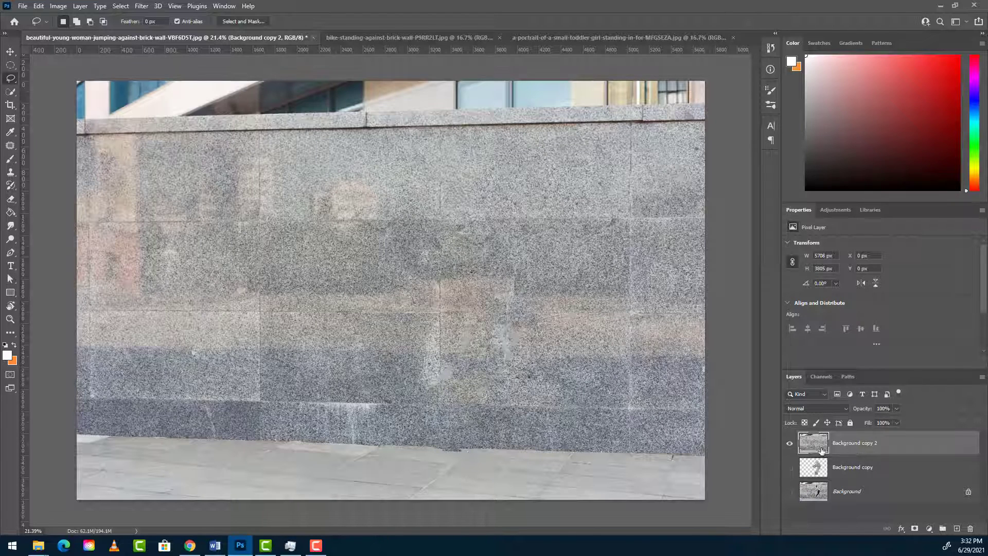
Hide Background copy 2 and show the Background copy and Background layers to compare the two fills
left_click(789, 443)
left_click(791, 467)
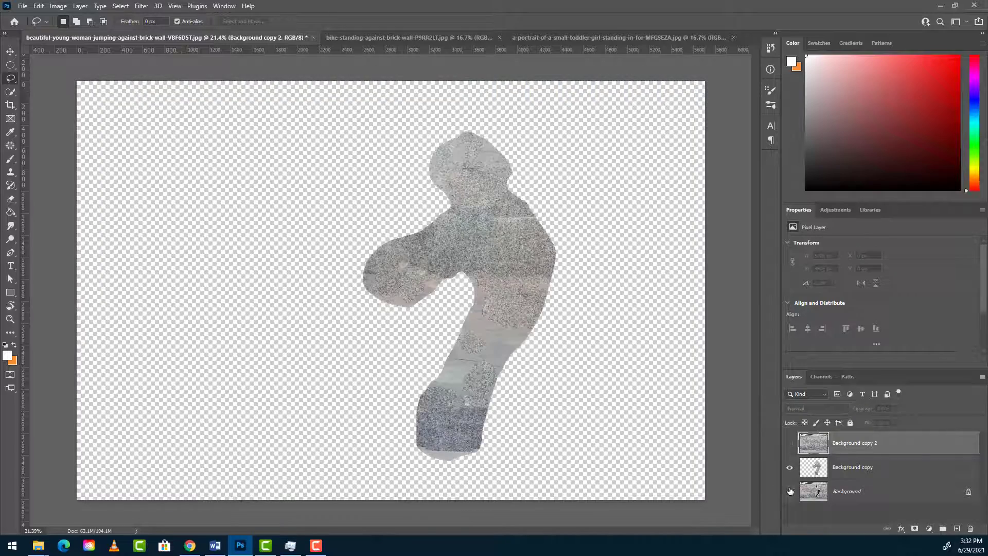
left_click(790, 491)
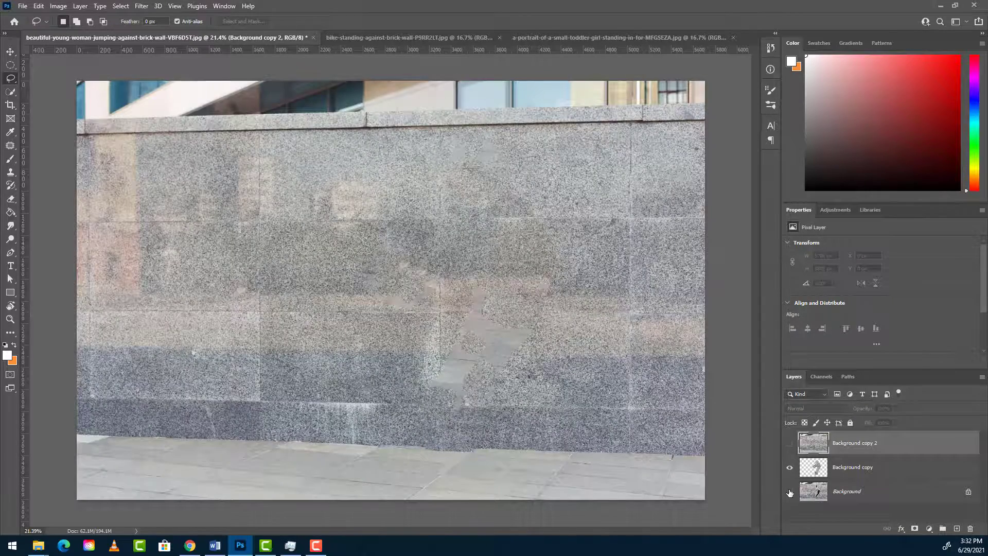
Hide and reshow the Background layer to inspect the fill patch on its own, and select the Background copy layer
left_click(790, 491)
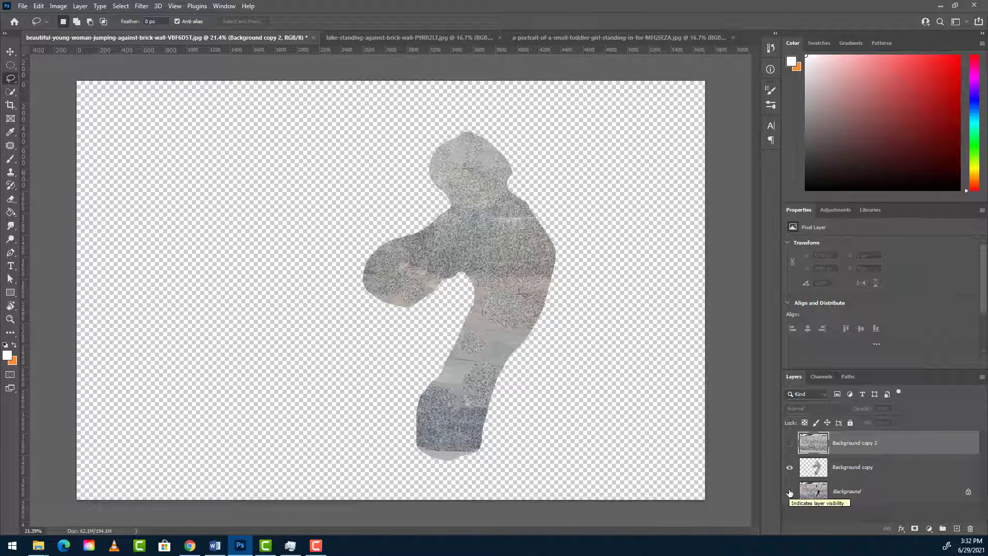
left_click(789, 492)
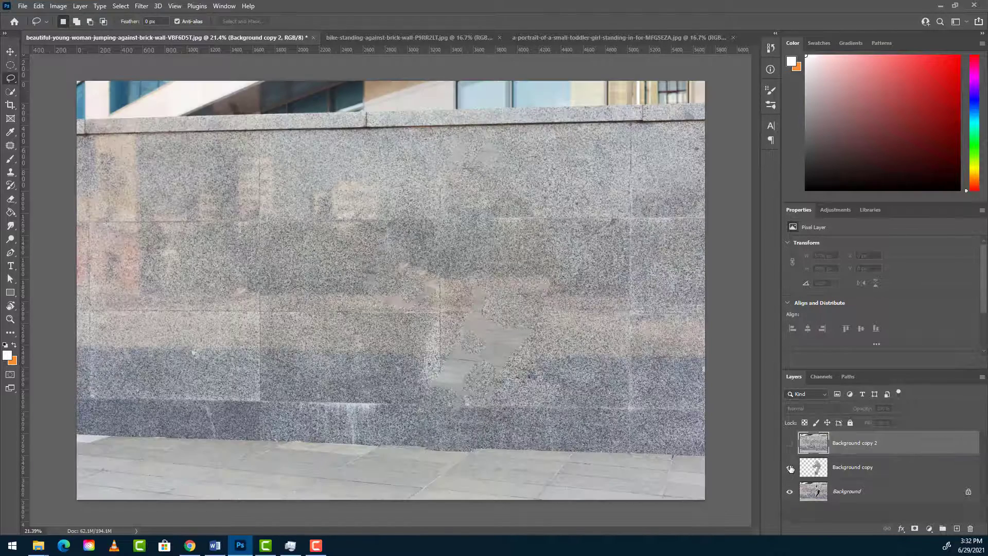
left_click(833, 469)
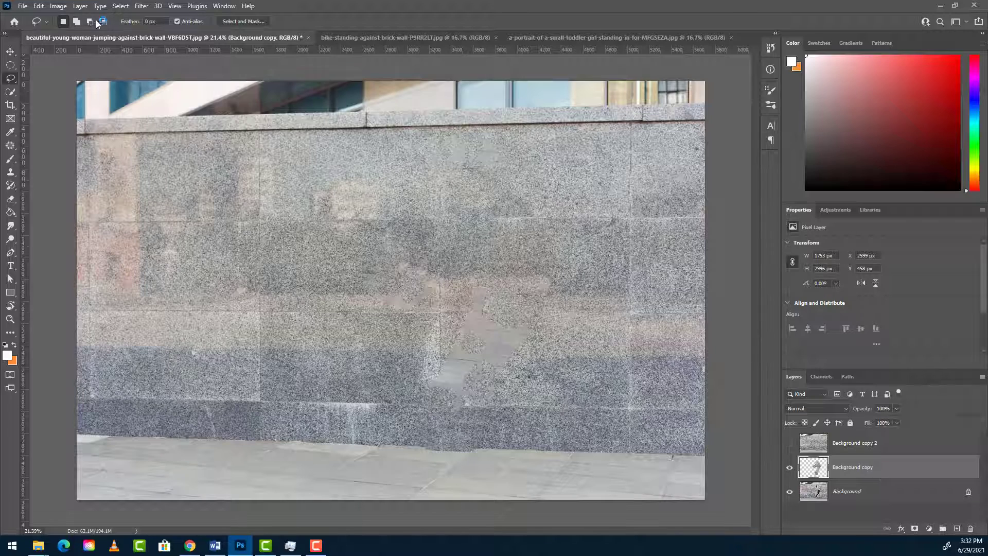
left_click(38, 7)
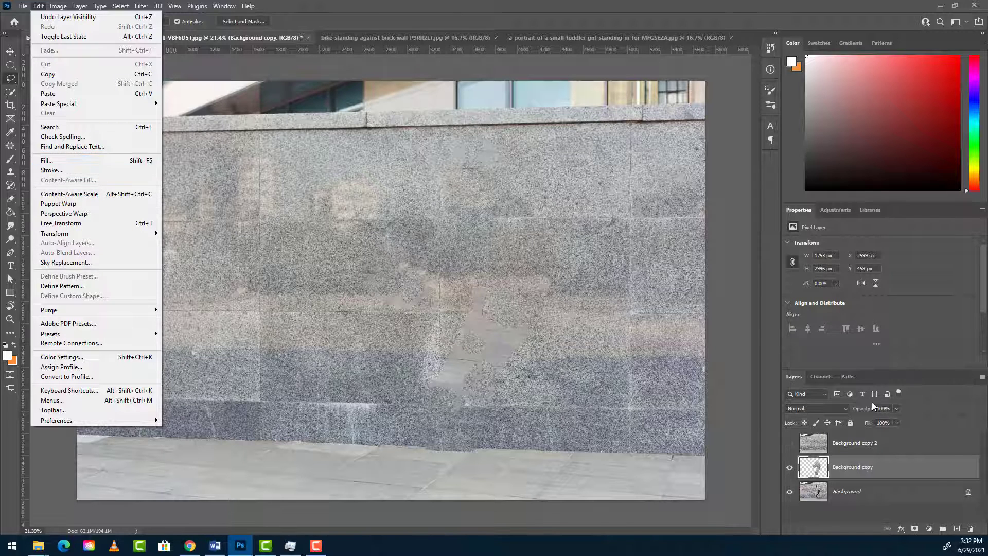
left_click(835, 470)
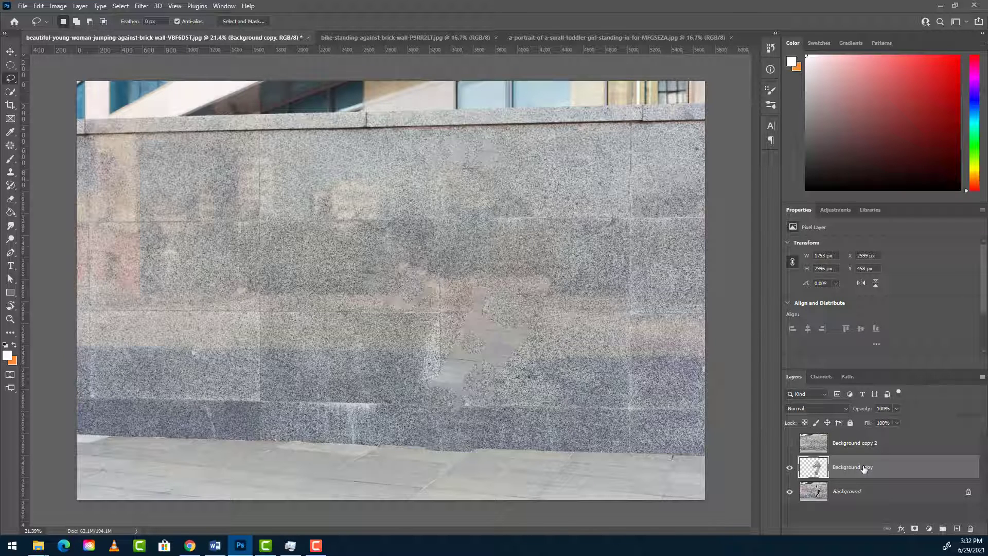
Select the Patch Tool among the healing tools, and switch to the Clone Stamp Tool with Background copy still active
left_click(10, 147)
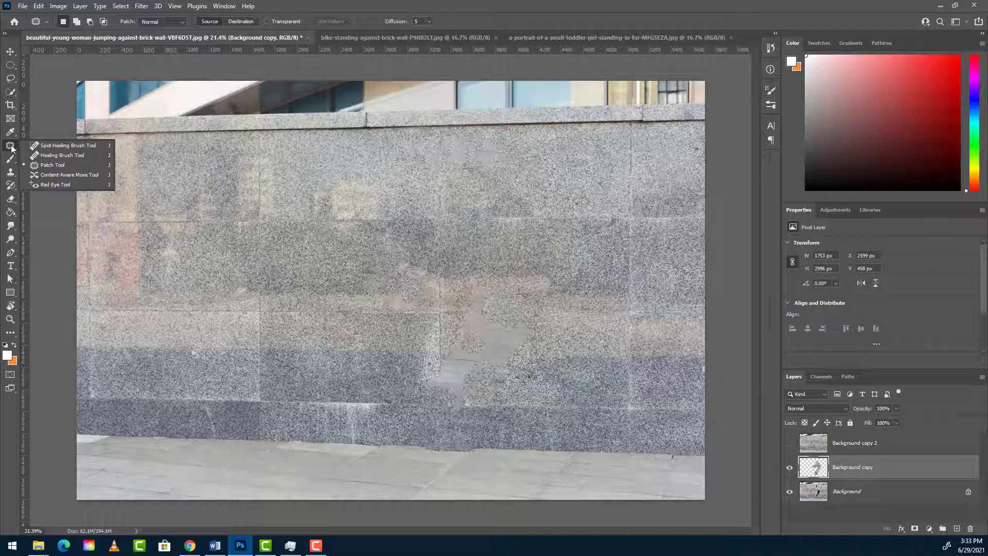
left_click(59, 169)
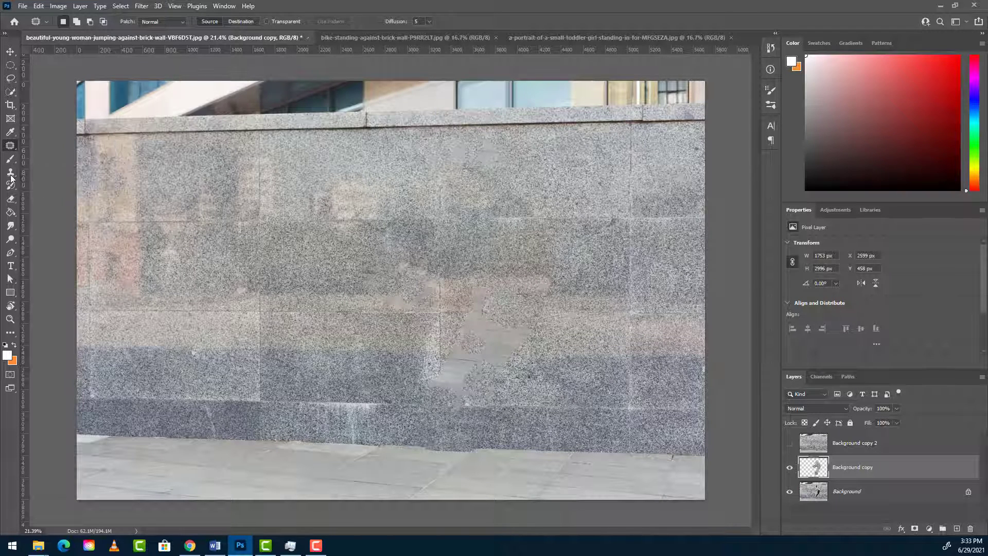
left_click(10, 173)
right_click(11, 174)
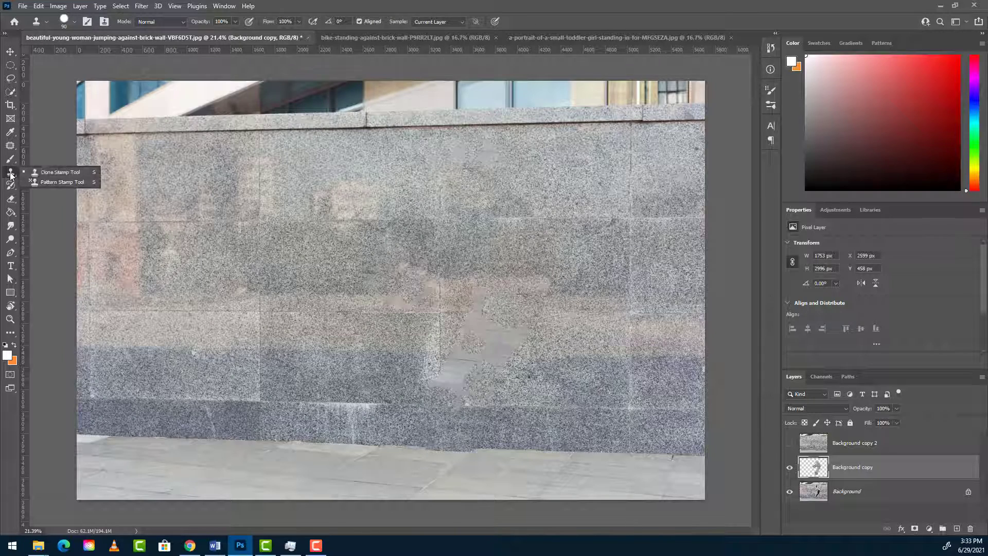
left_click(49, 176)
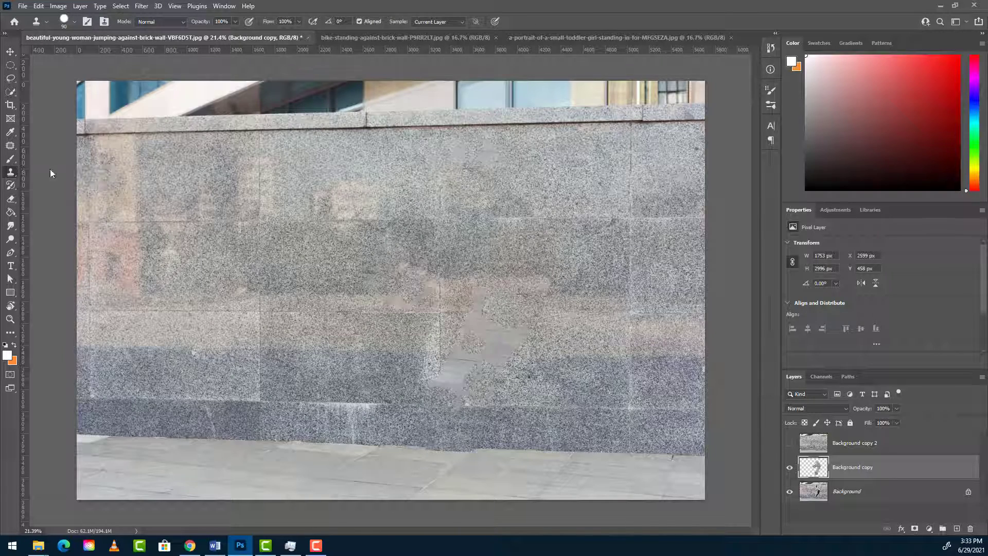
double_click(530, 6)
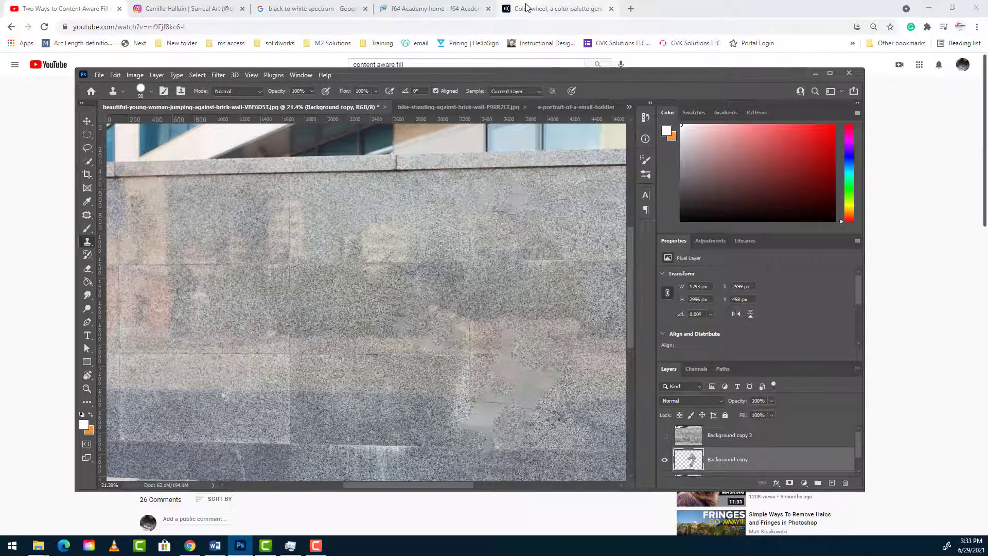
left_click(829, 76)
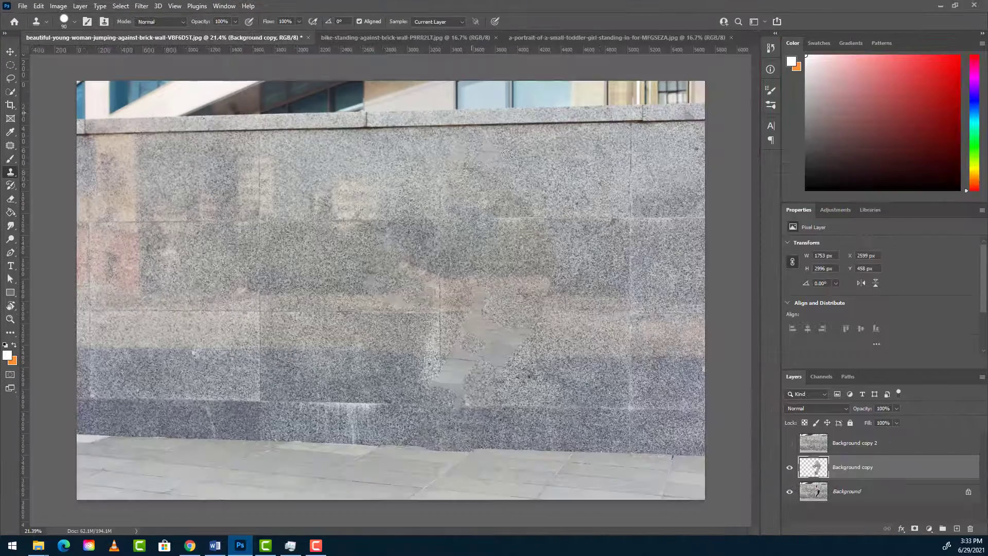